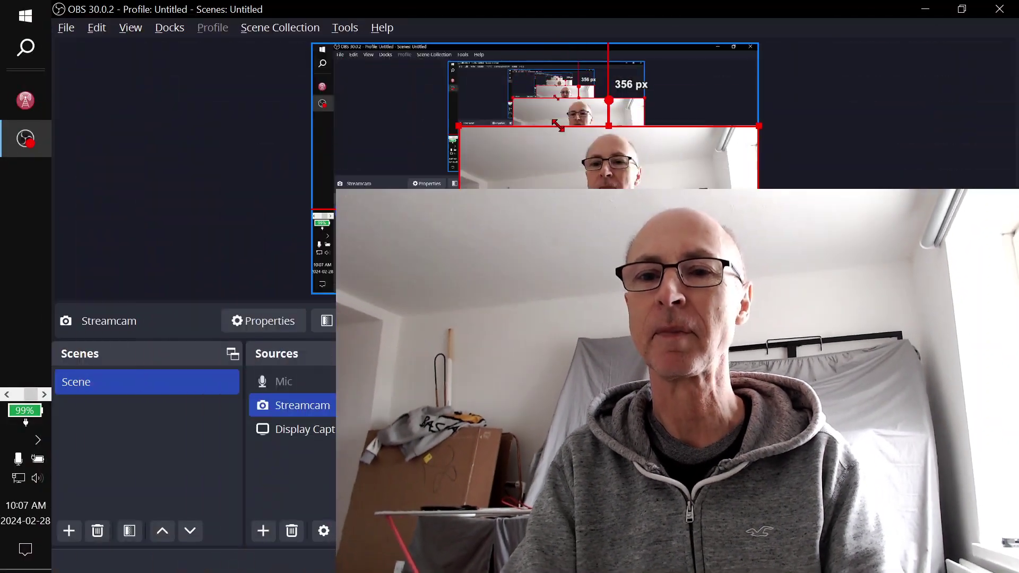
Step: Drag the Streamcam source's corner to shrink it into the bottom-right of the OBS canvas
drag(758, 125, 766, 214)
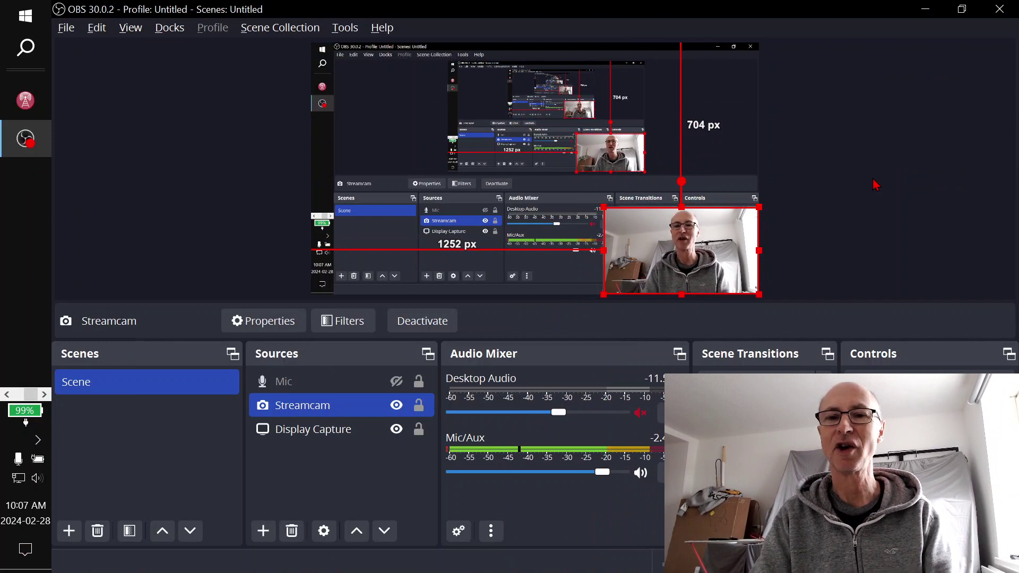
Step: Switch through Command Prompt to the Edge window showing the Microsoft Start new tab
key(alt+Tab)
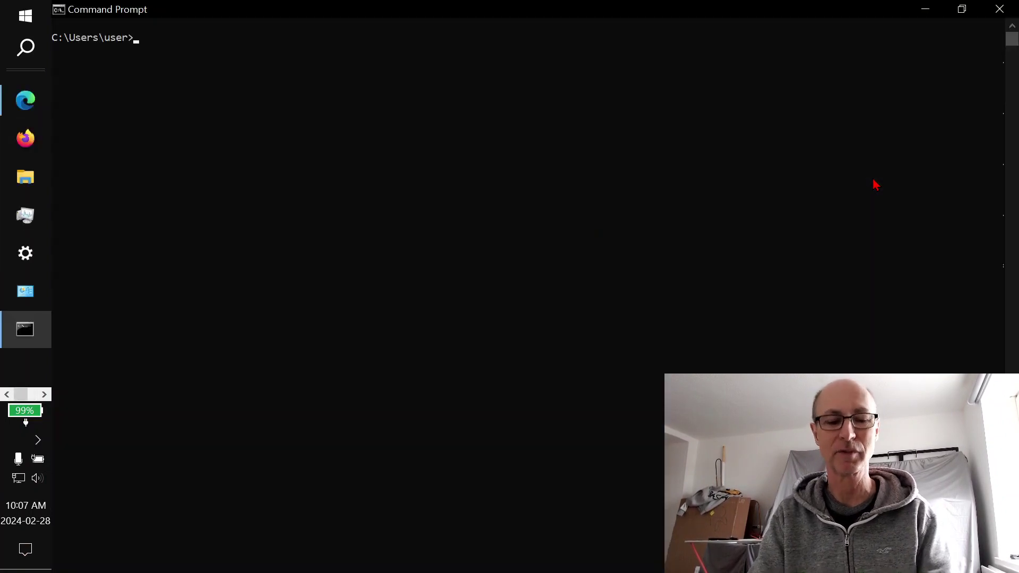
key(alt+Tab)
key(Tab)
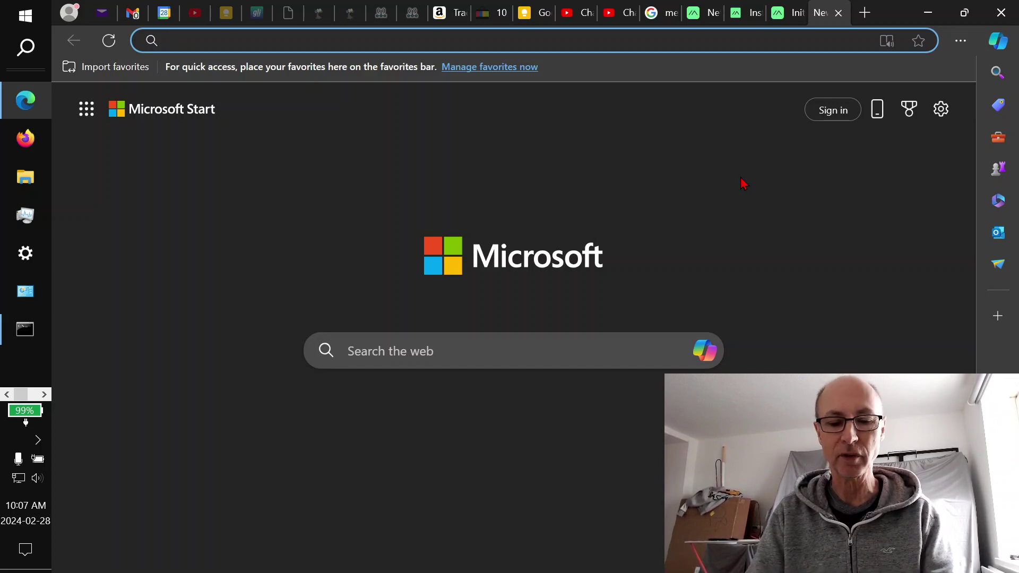
Step: Load client.meshtastic.org, connect to node BTN4 over serial, and open its Radio Config
text(client.meshtastic.org)
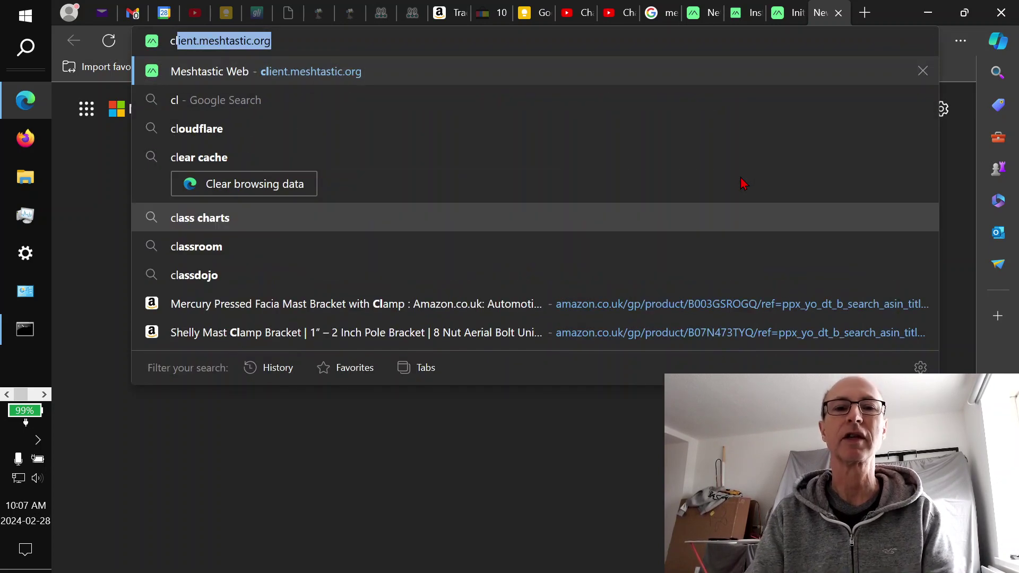
key(Return)
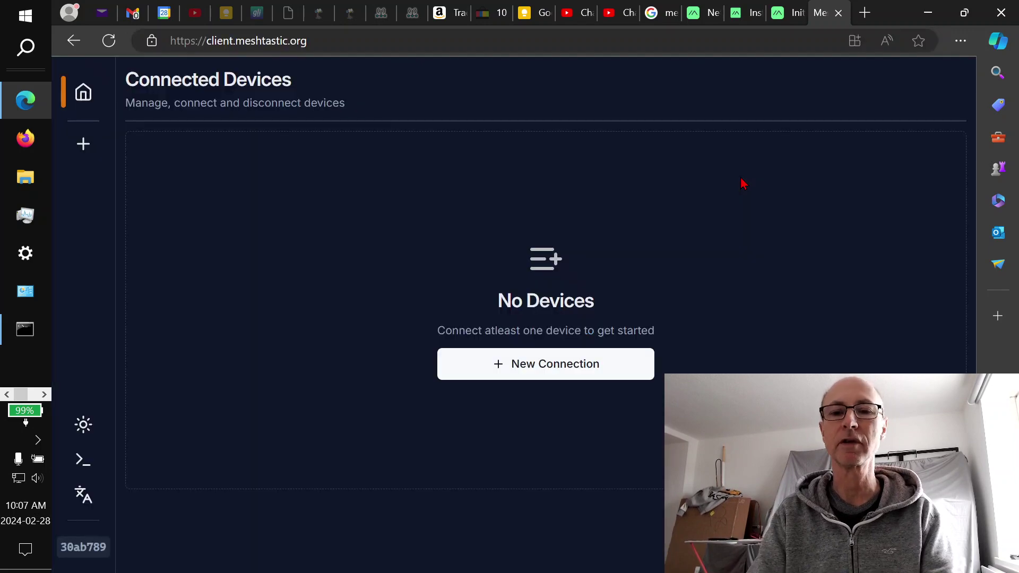
click(584, 362)
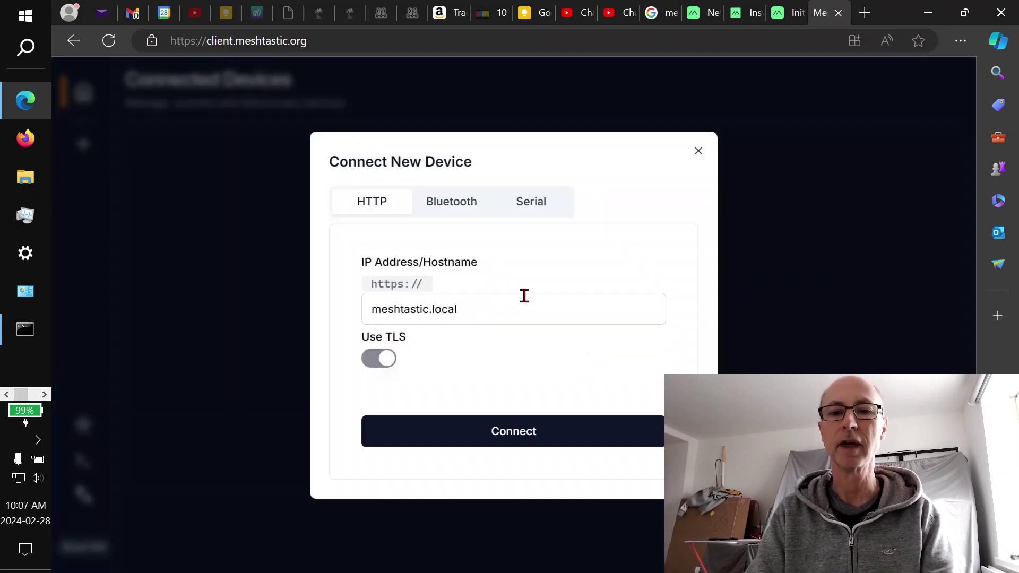
click(541, 204)
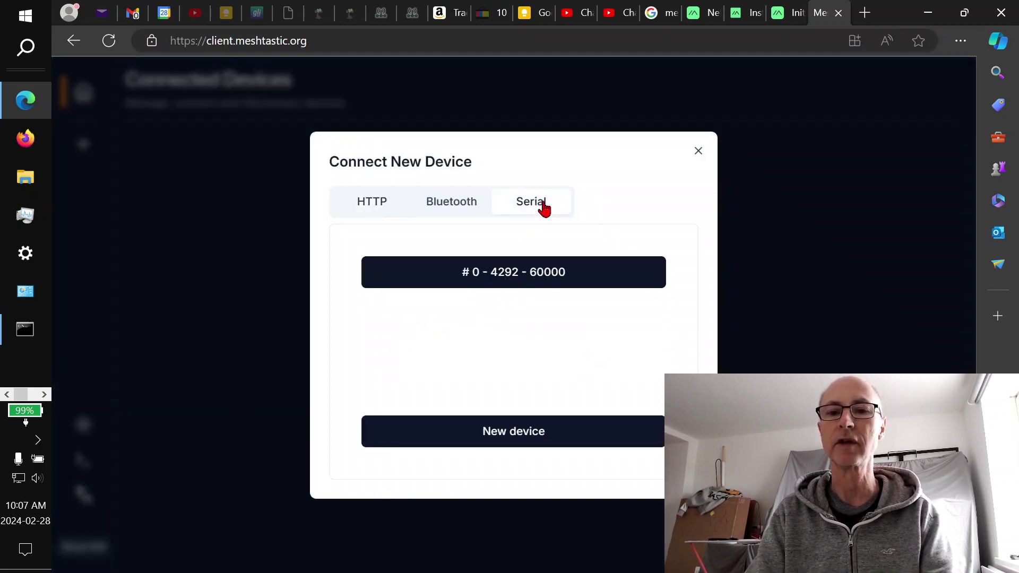
click(528, 272)
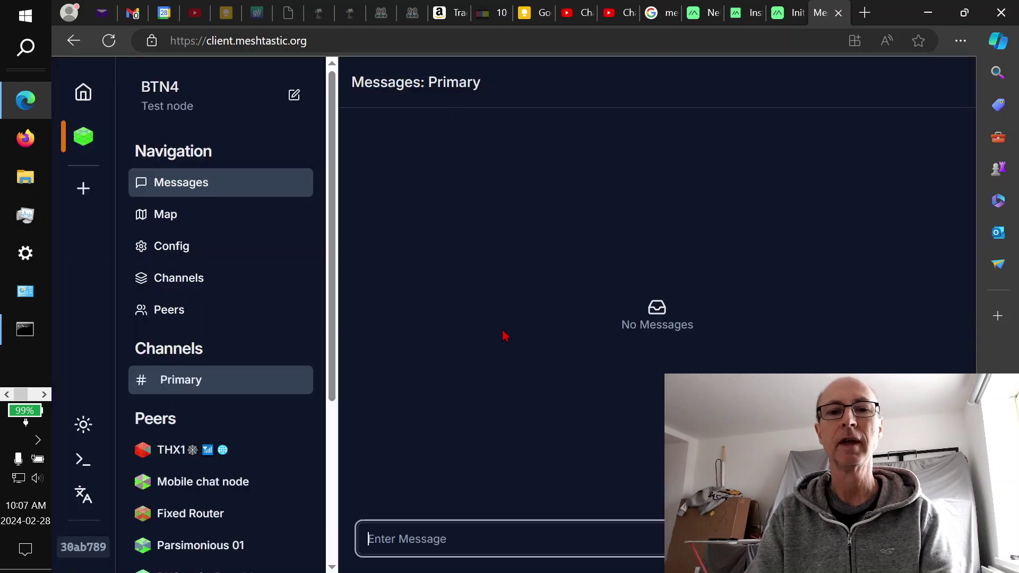
click(196, 247)
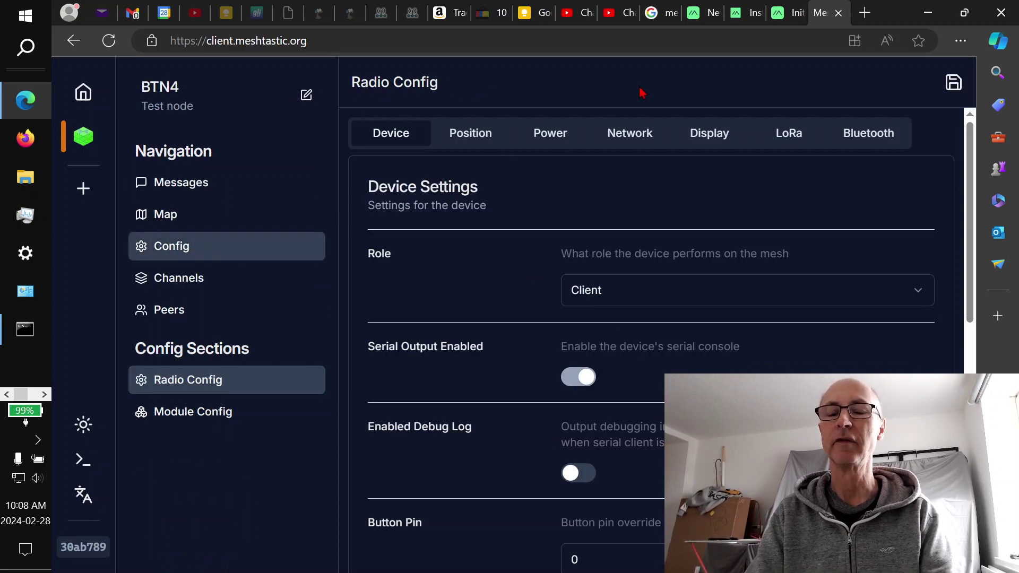
Step: Show BTN4's Network tab with WiFi enabled, SSID and password fields
click(636, 139)
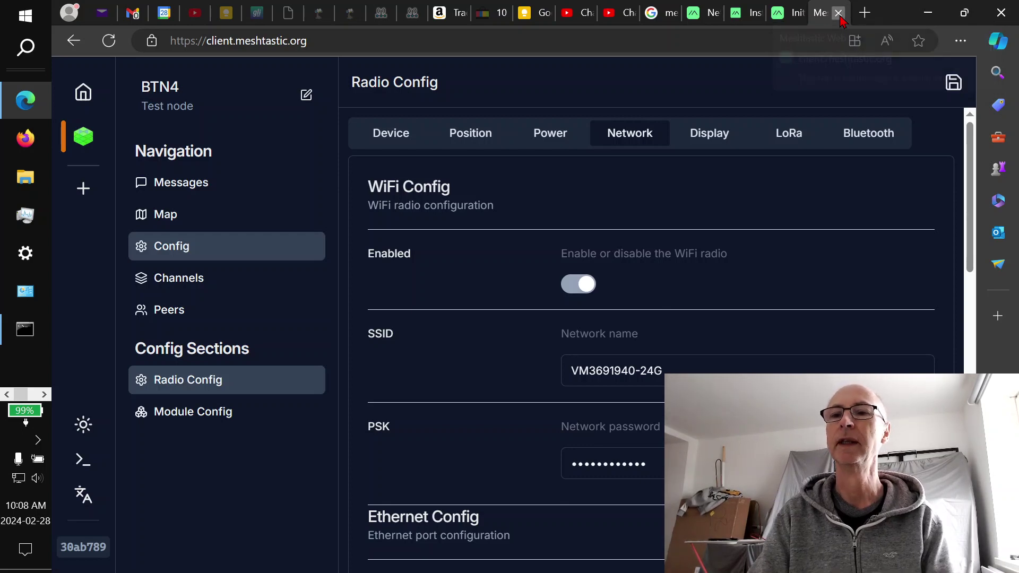
Step: Close the Meshtastic Web tab and open a new blank Edge tab
click(838, 13)
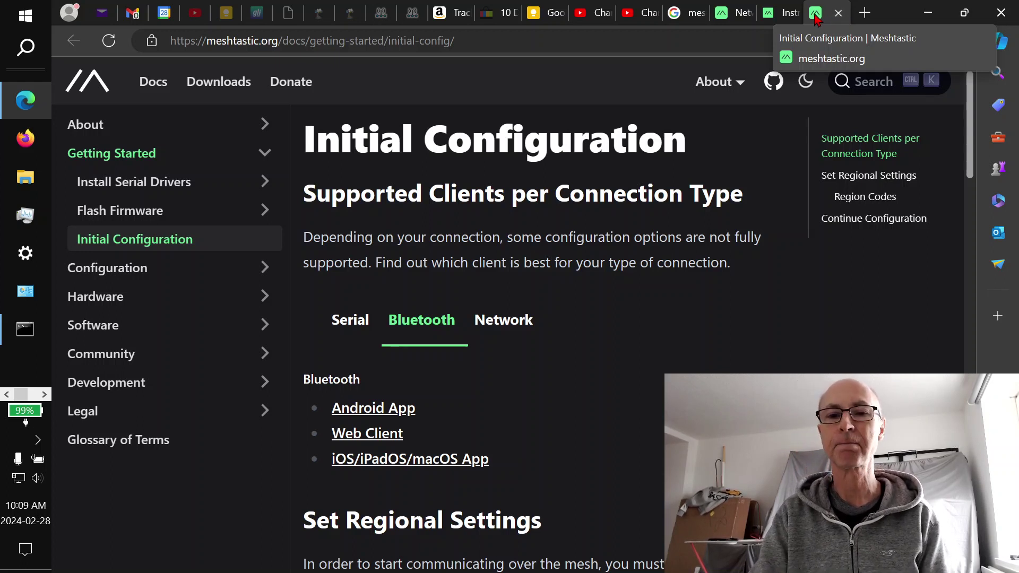
click(864, 13)
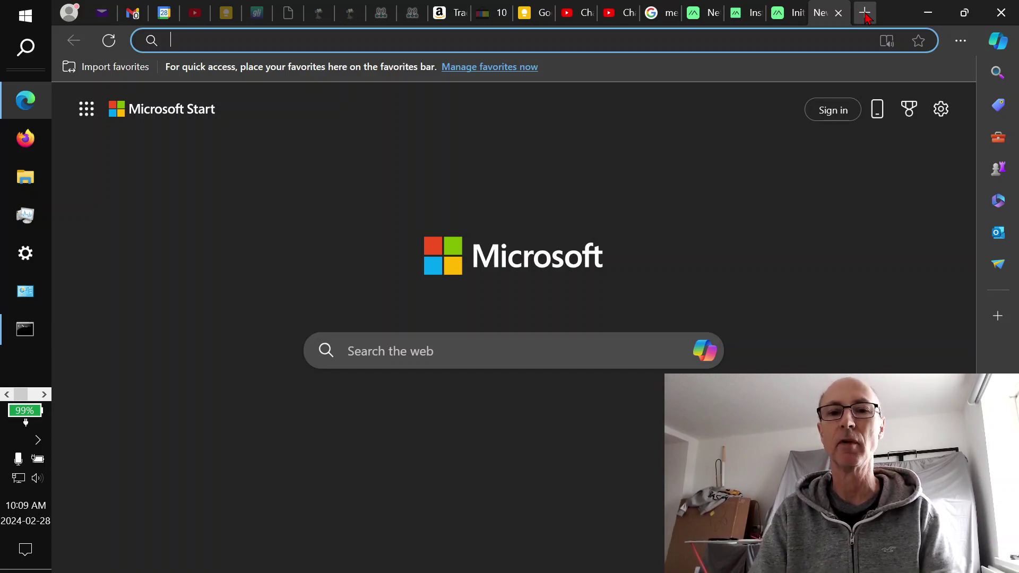
Step: Load client.meshtastic.org and connect over HTTP to meshtastic.local
text(client.meshtastic.org)
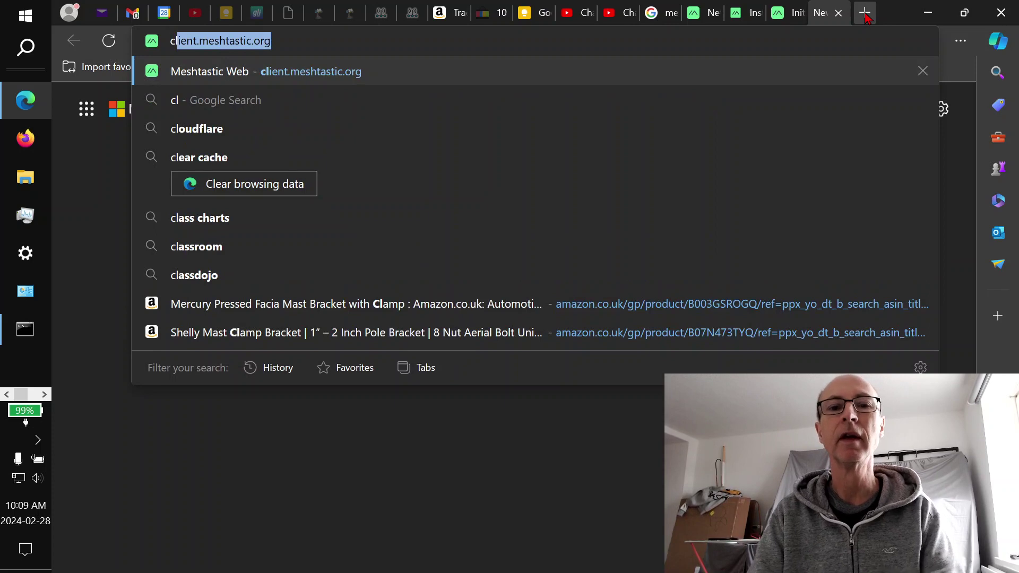
key(Return)
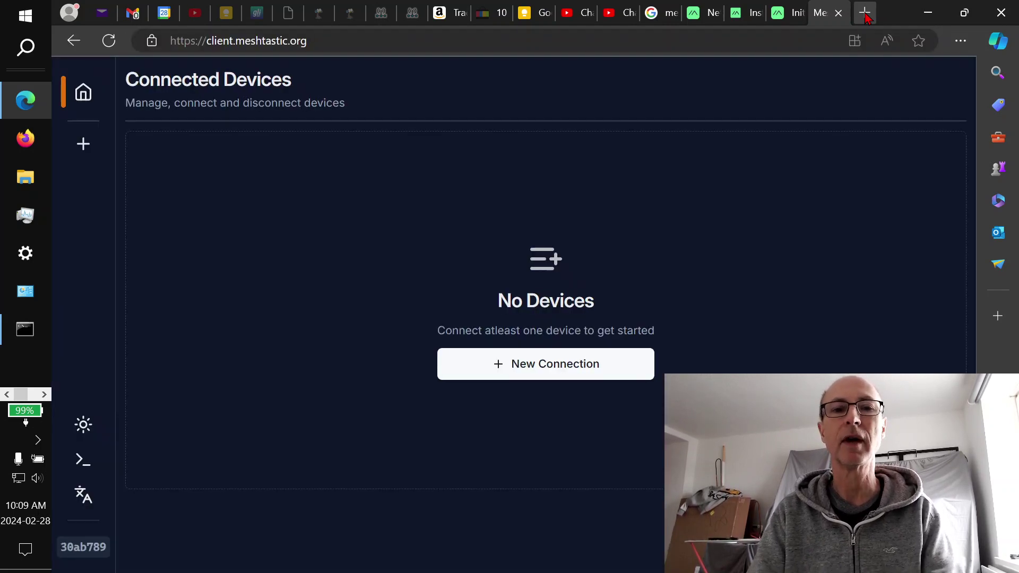
click(589, 372)
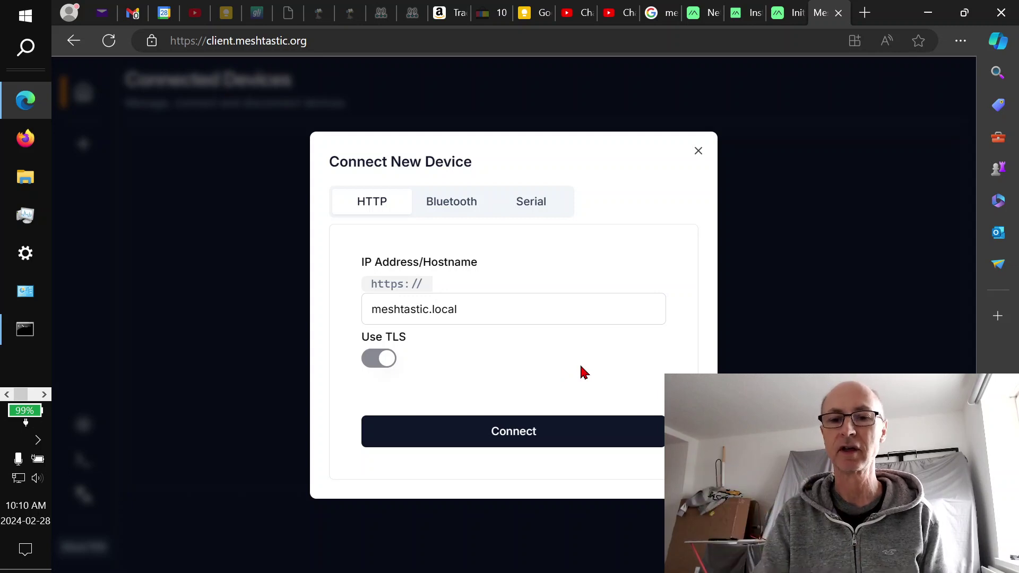
click(523, 438)
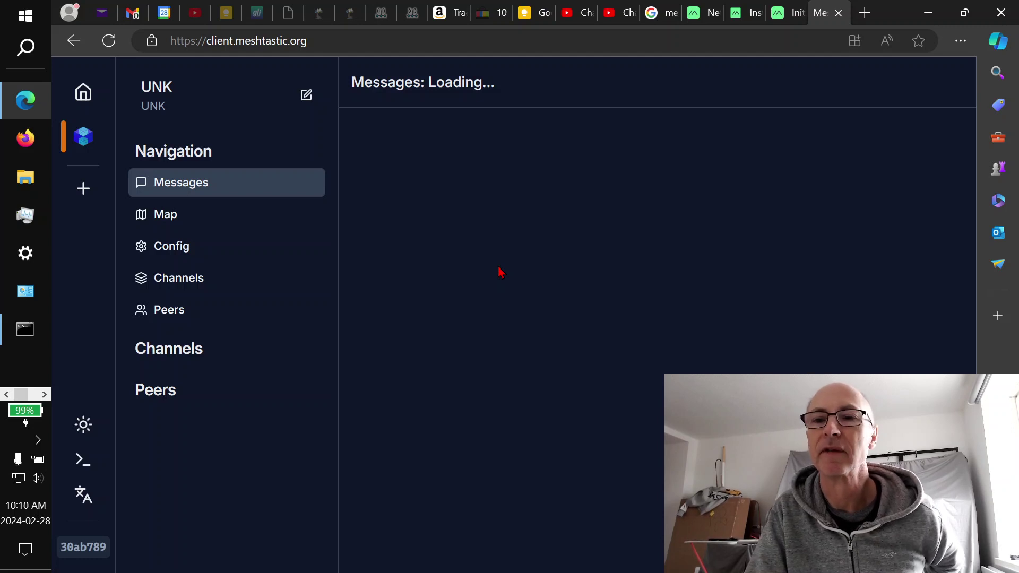
Step: Close the client tab, reload client.meshtastic.org, and start a new device connection
click(839, 14)
click(839, 14)
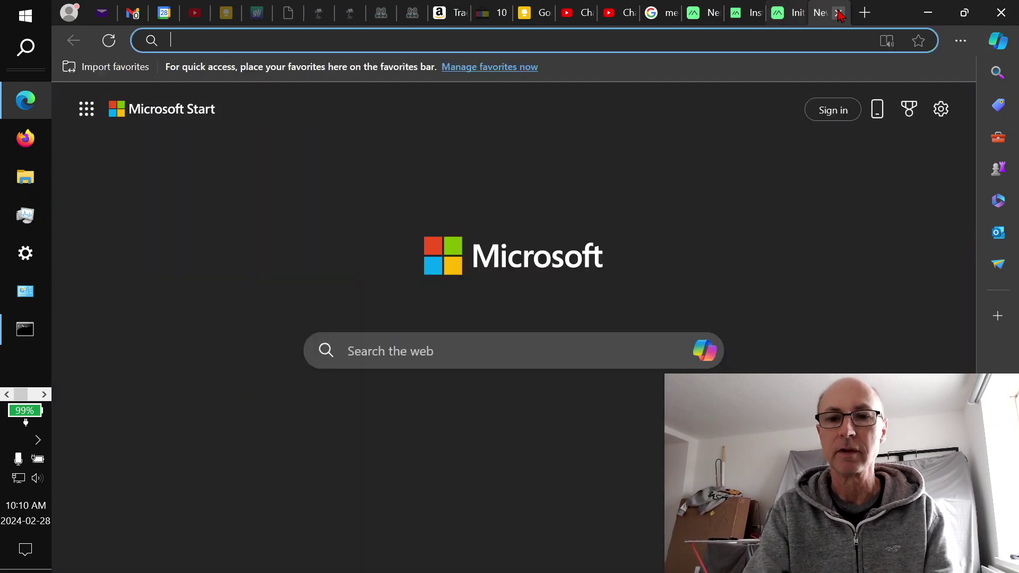
text(cl)
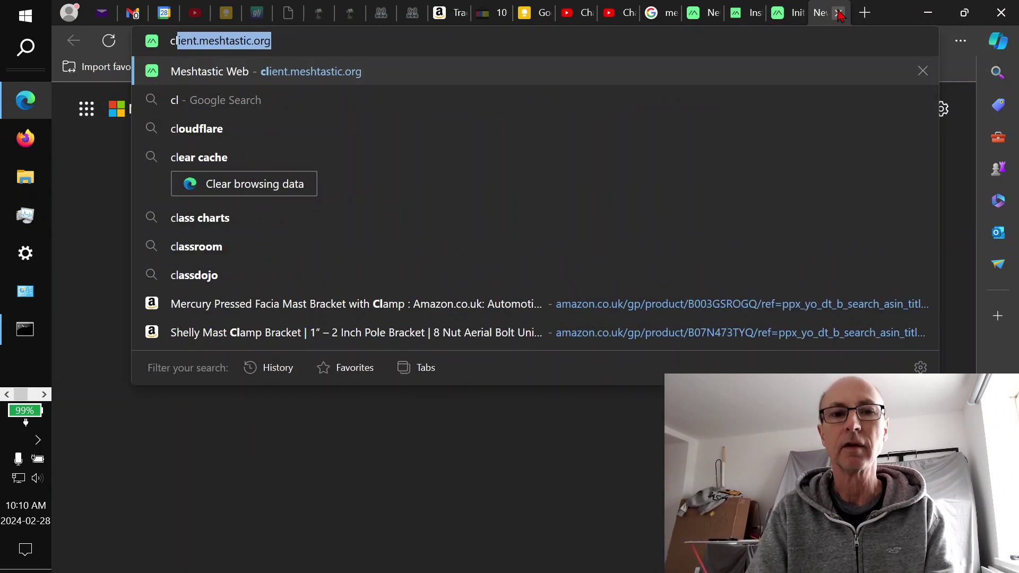
key(Return)
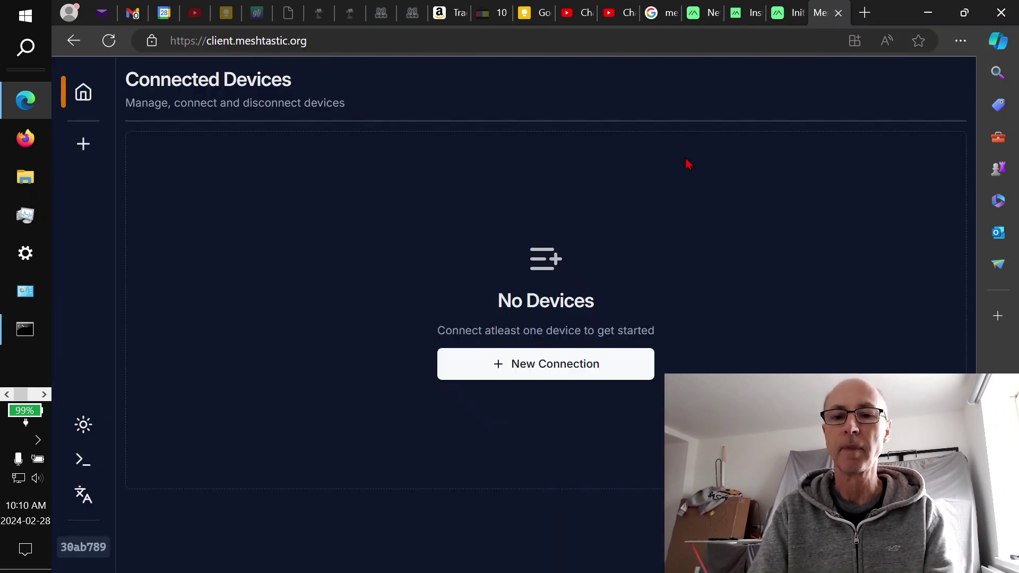
click(576, 374)
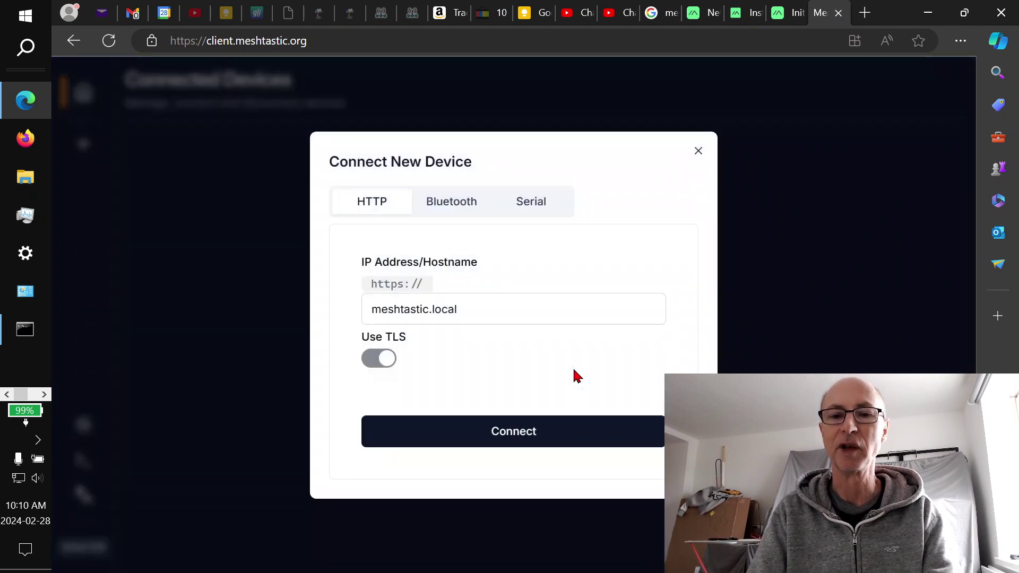
Step: Clear the default meshtastic.local hostname from the HTTP connection field
double_click(529, 314)
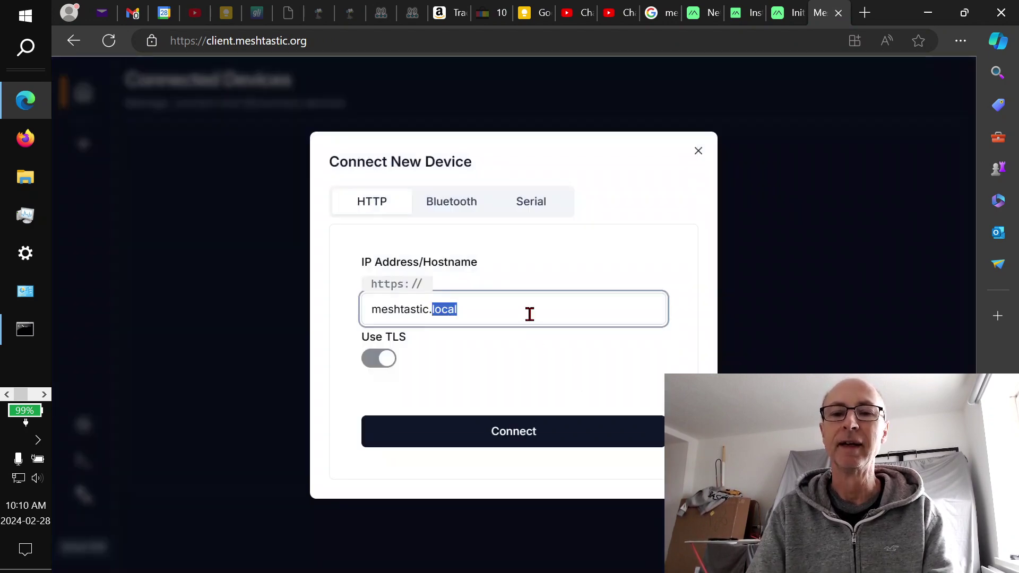
click(530, 314)
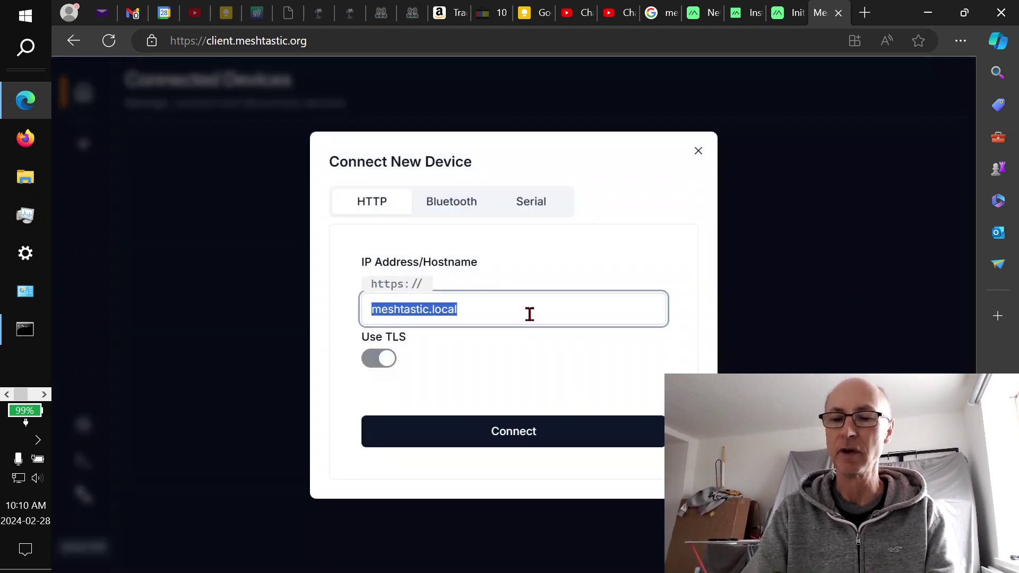
key(BackSpace)
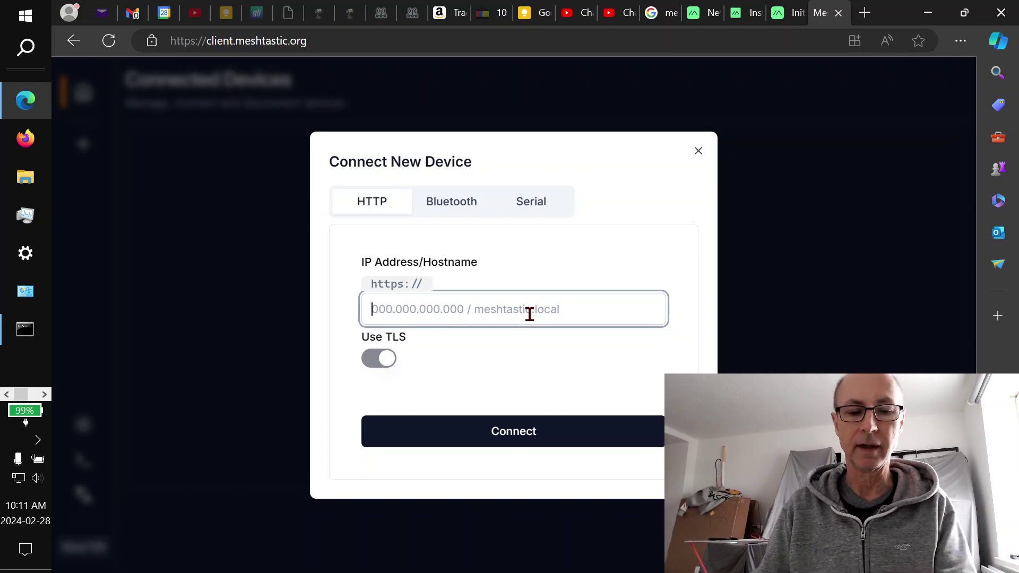
Step: Fill in the saved address 192.168.0.131 and connect to that node over HTTP
text(192.168.0.131)
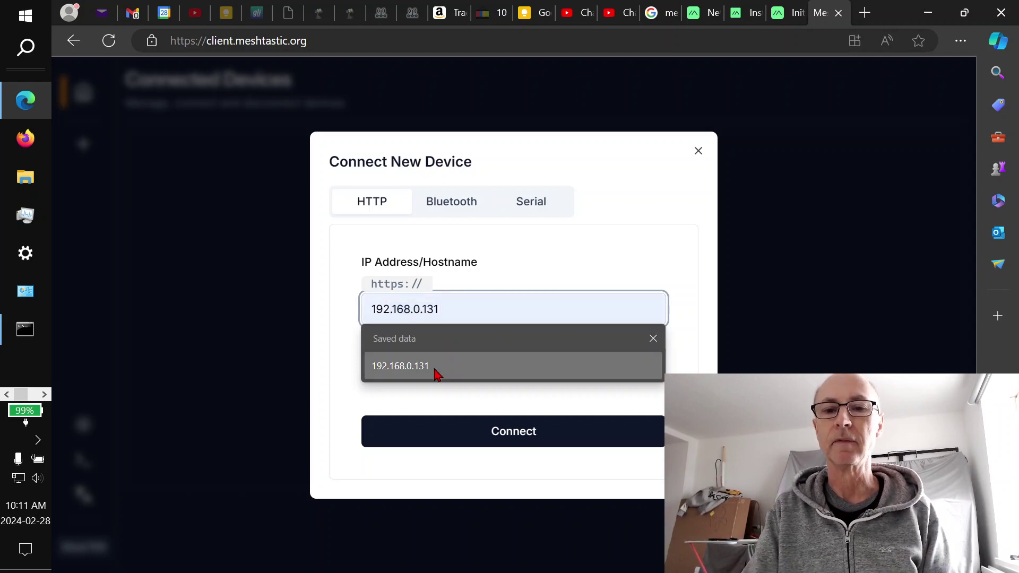
click(437, 372)
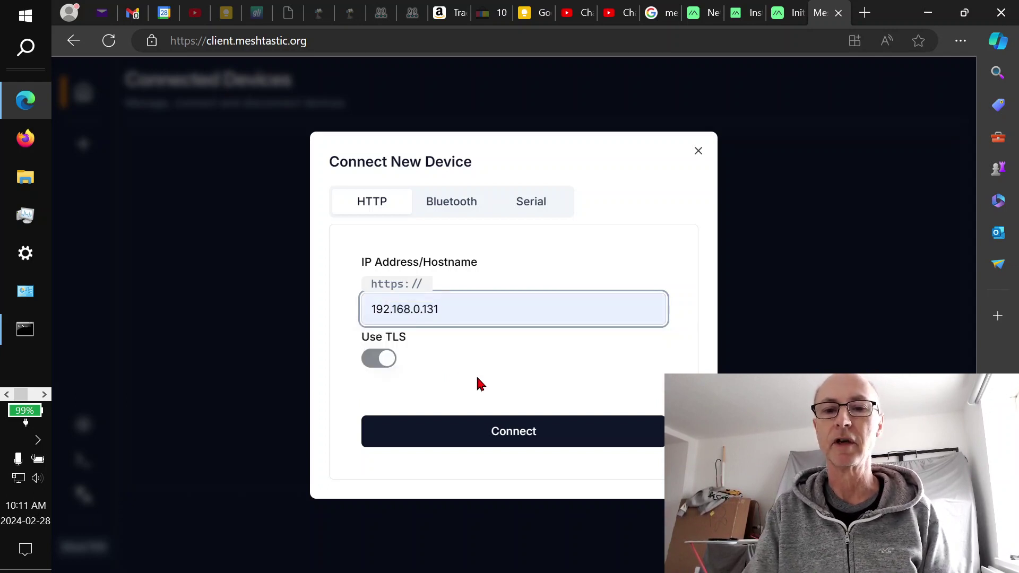
click(481, 431)
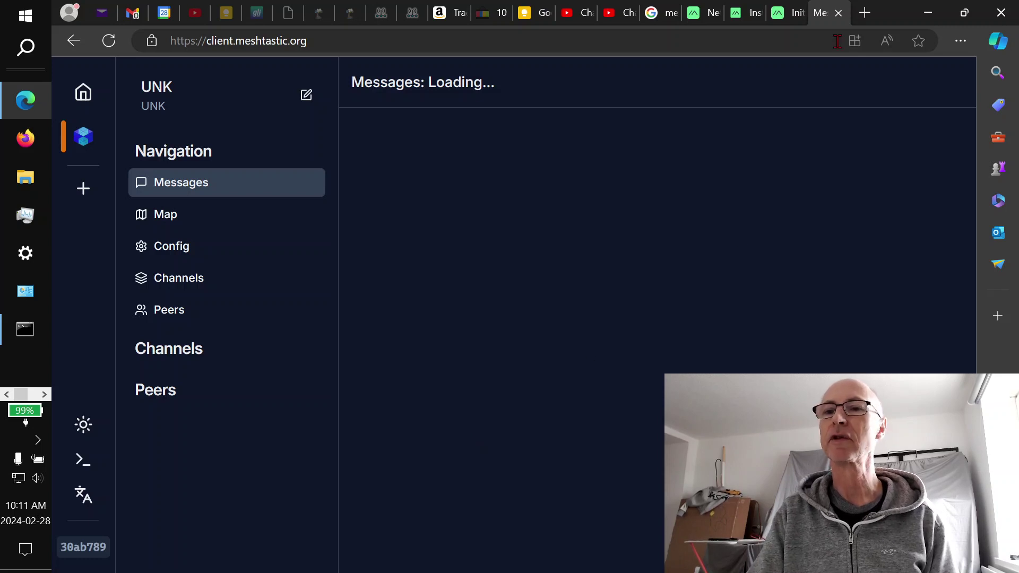
Step: Close the client.meshtastic.org tab and open the Meshtastic Web page at 192.168.0.131 in a new tab
click(838, 12)
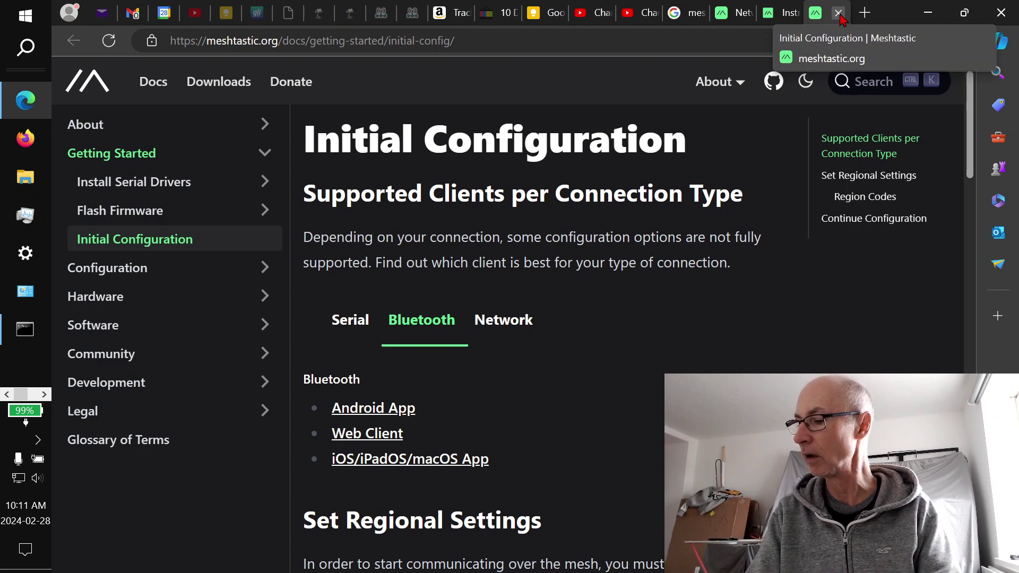
key(ctrl+t)
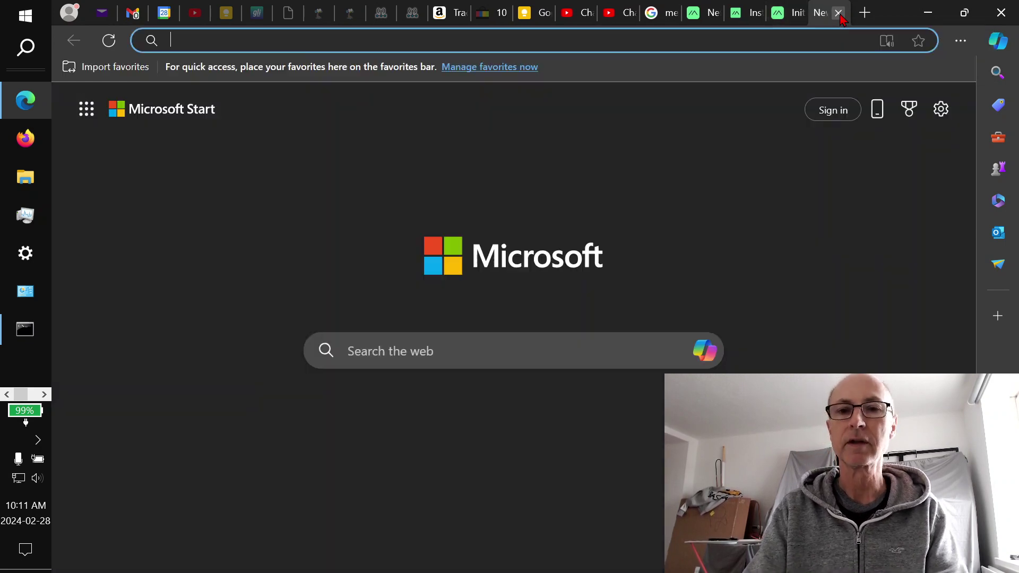
text(cl)
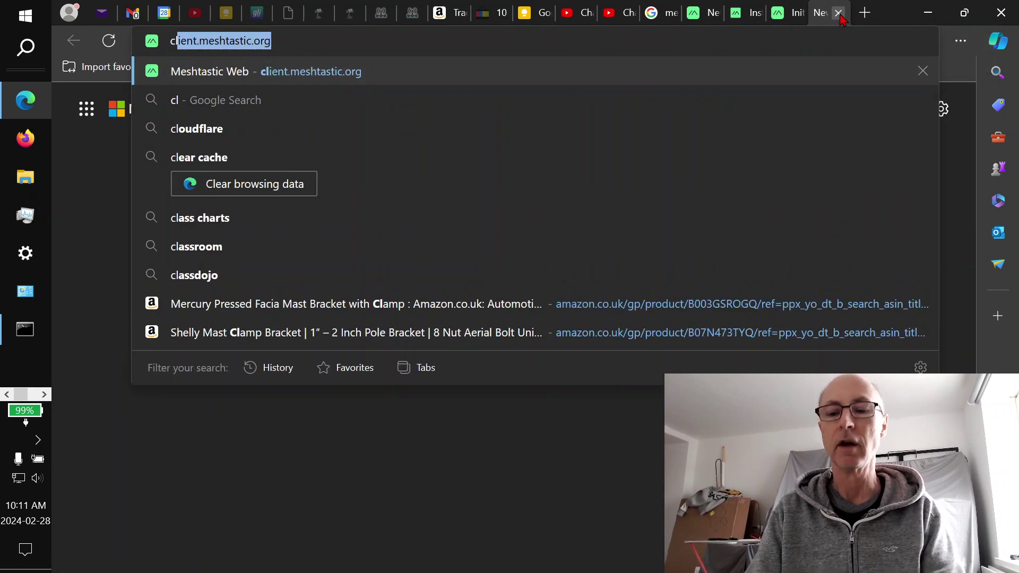
key(BackSpace)
key(BackSpace)
key(BackSpace)
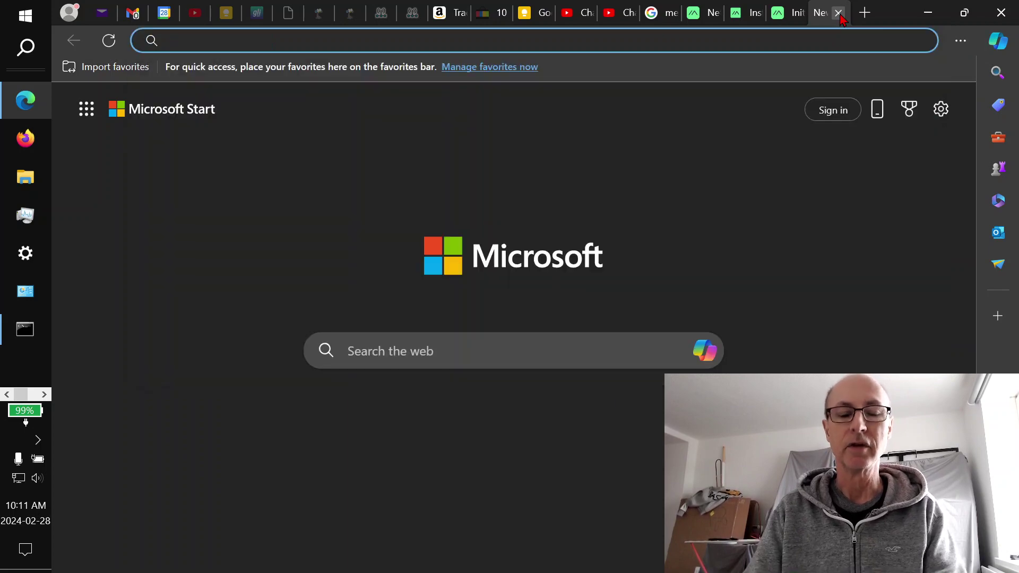
text(19)
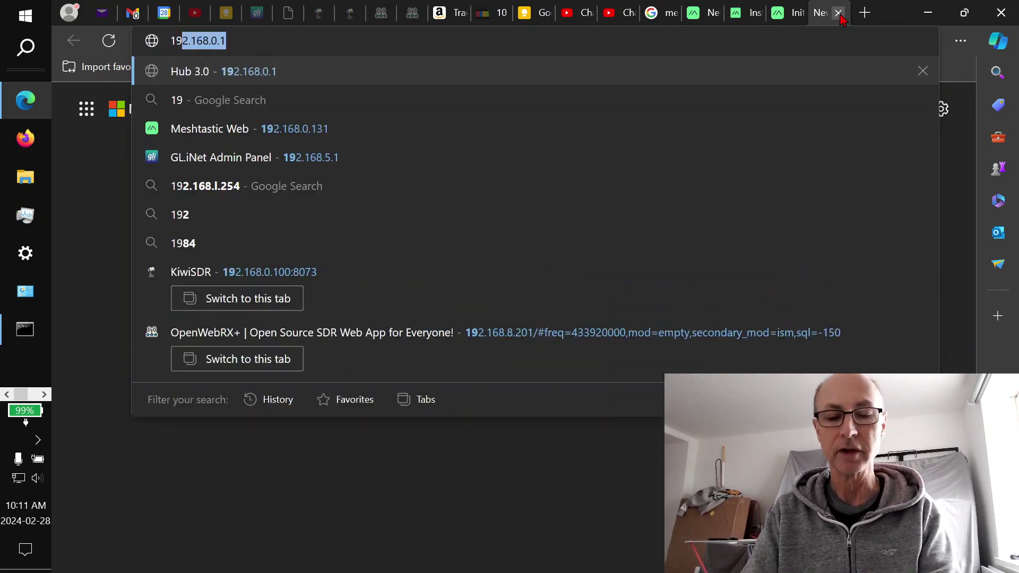
text(2)
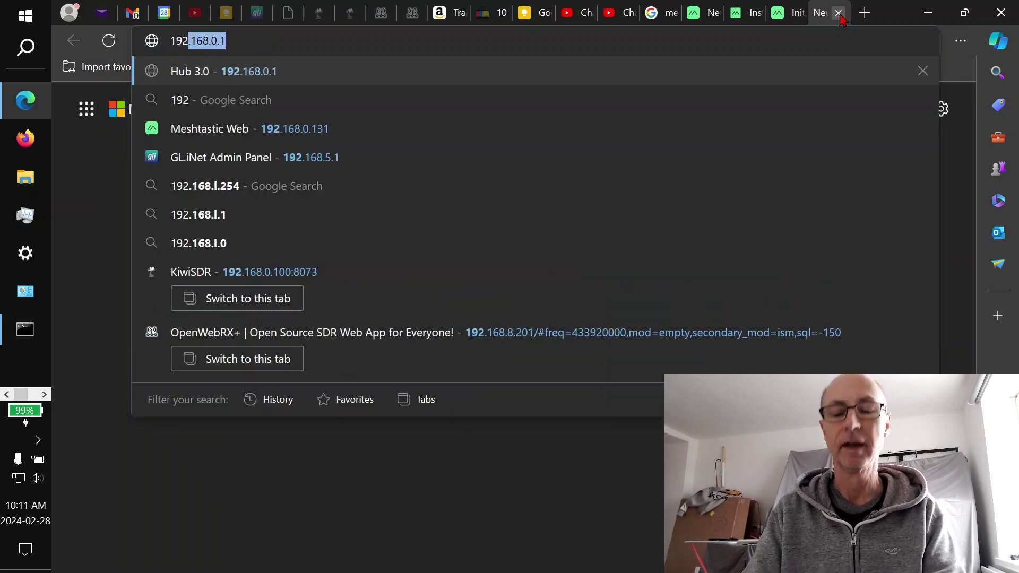
text(.)
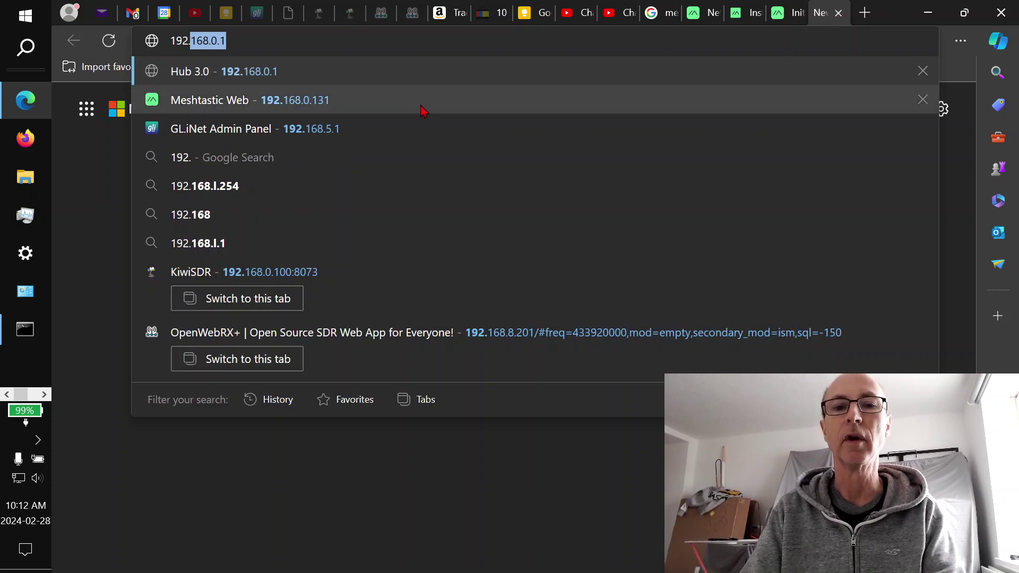
click(394, 100)
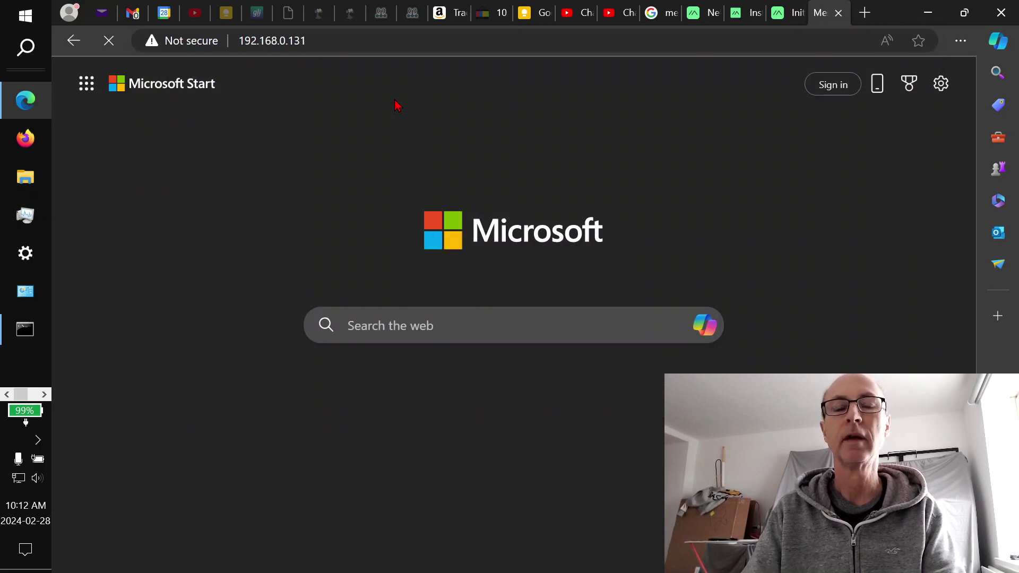
Step: Retry loading 192.168.0.131 twice from the address bar
click(393, 40)
key(Return)
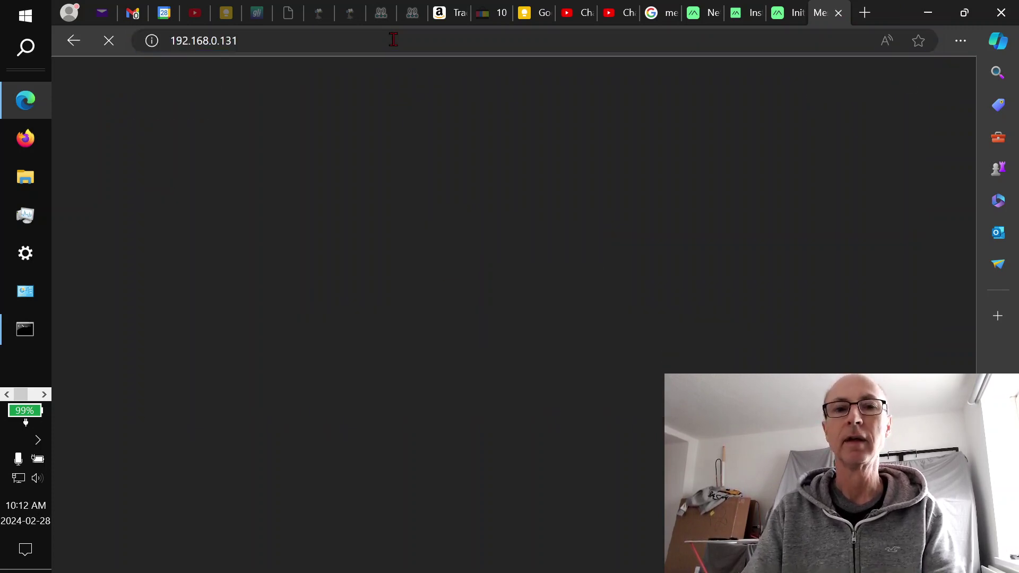
click(393, 40)
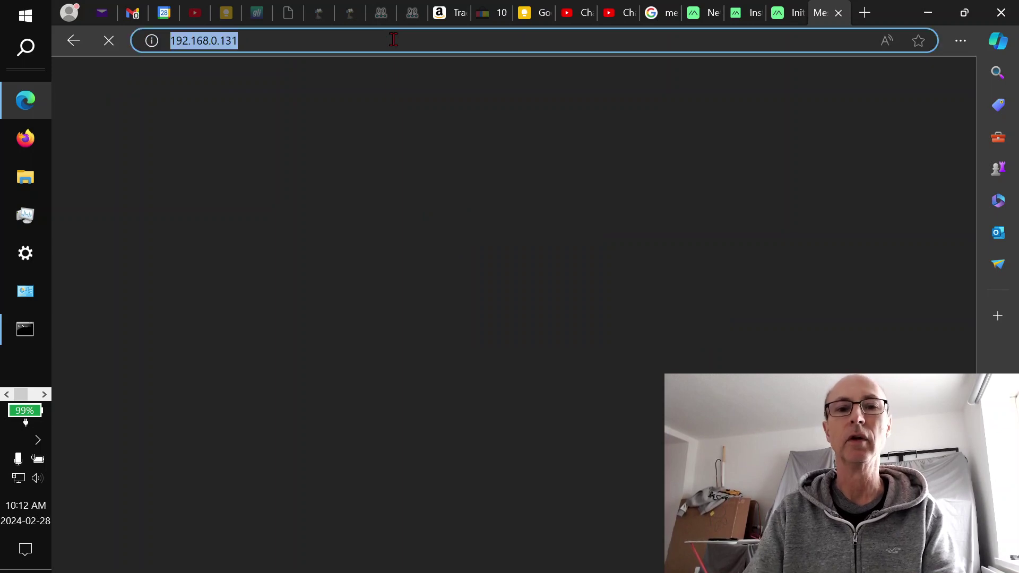
key(Return)
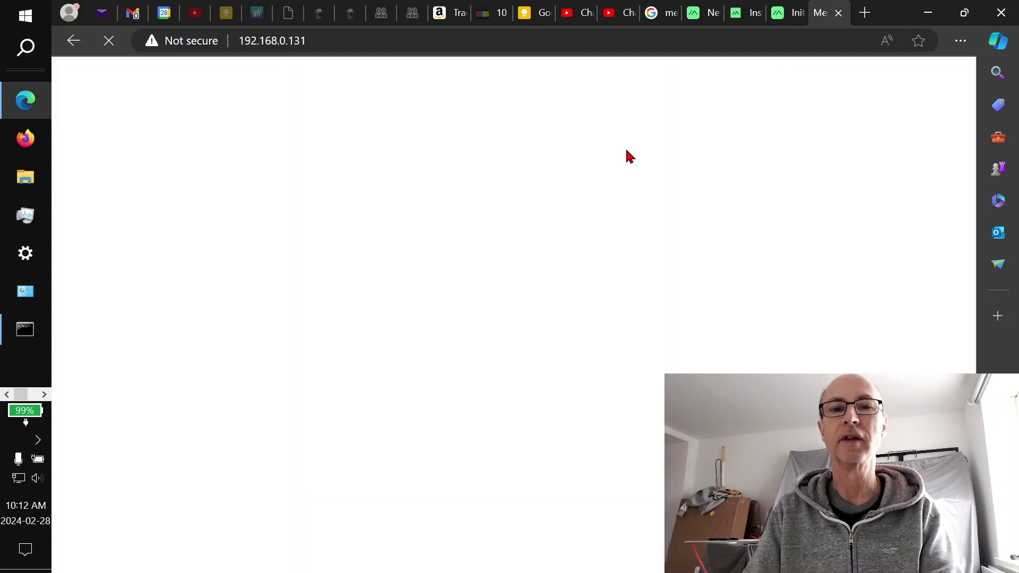
Step: Select the node's address, then start entering 192 in another new tab
click(520, 43)
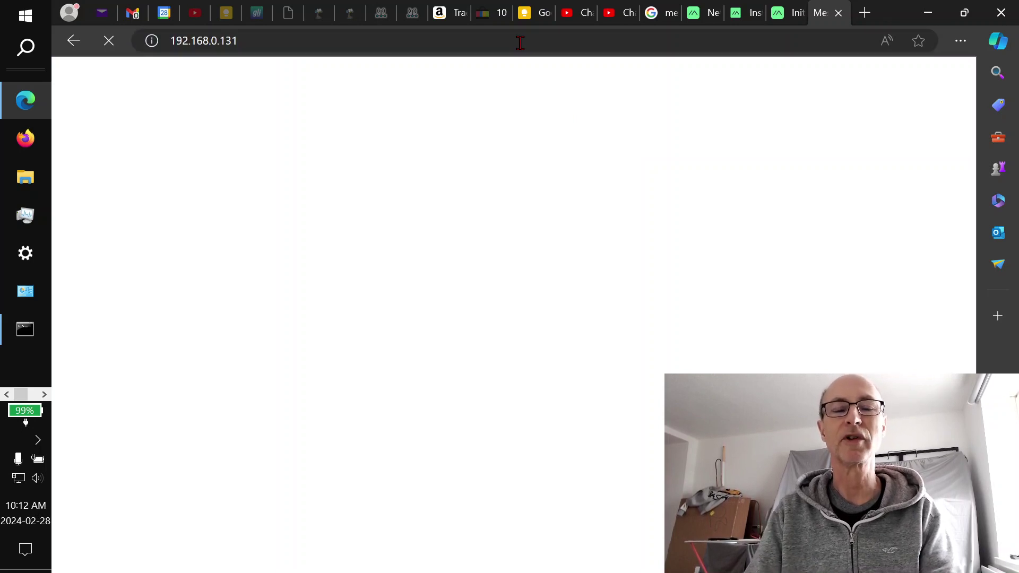
click(470, 46)
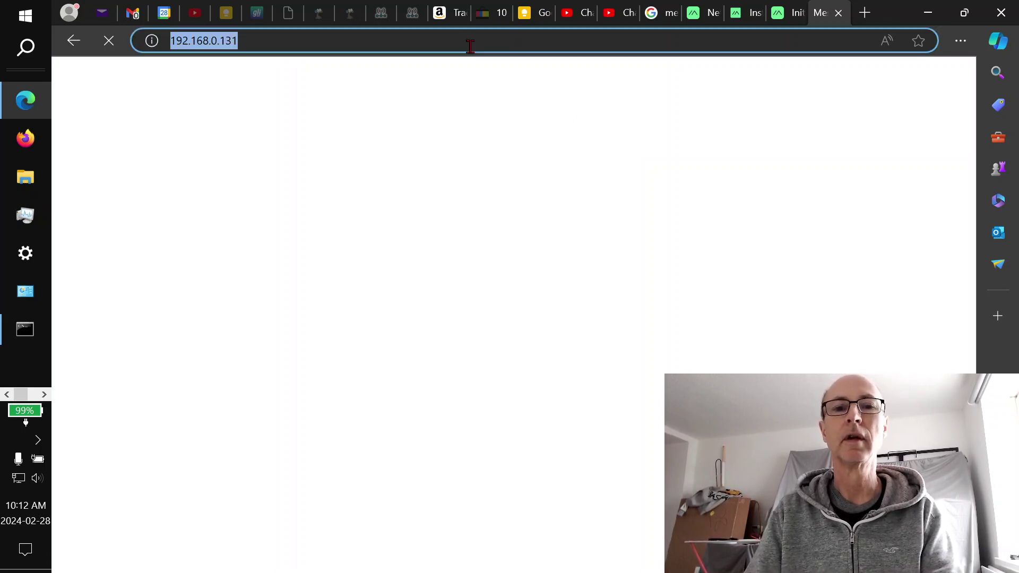
key(ctrl+t)
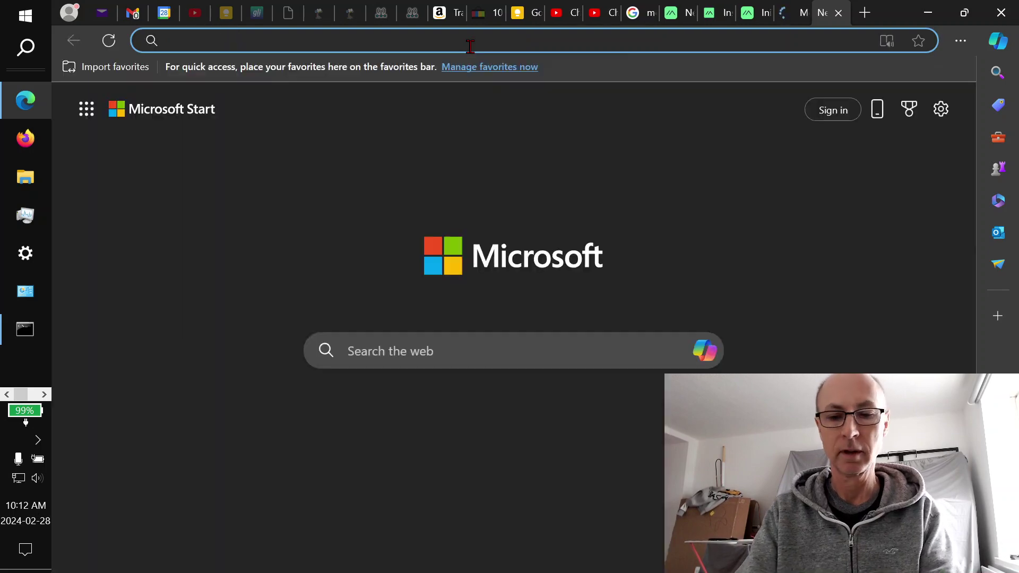
text(192.168.0.131)
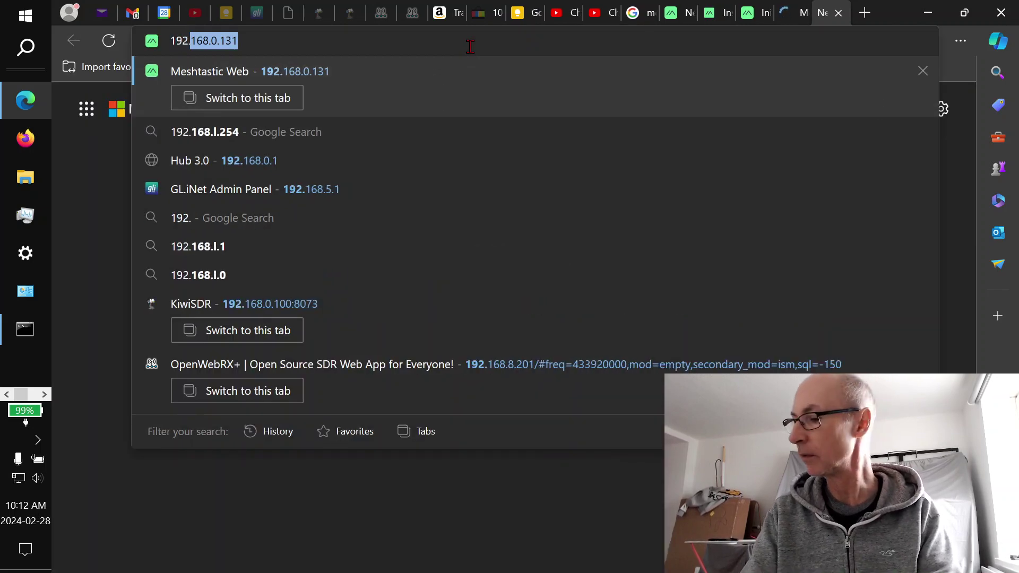
Step: Load 192.168.0.131 and connect over HTTP to node BTN4 at that IP
key(Return)
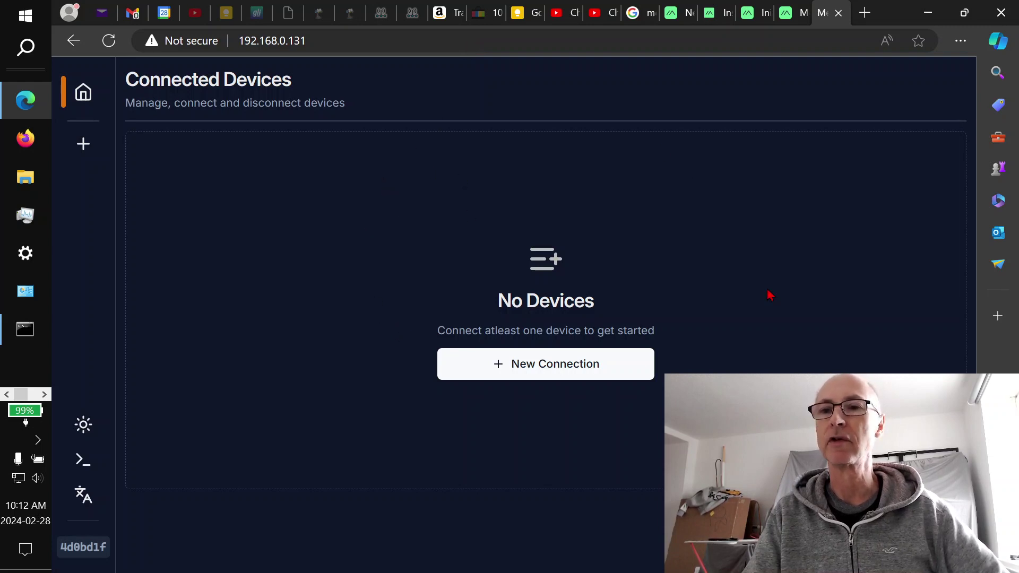
click(572, 374)
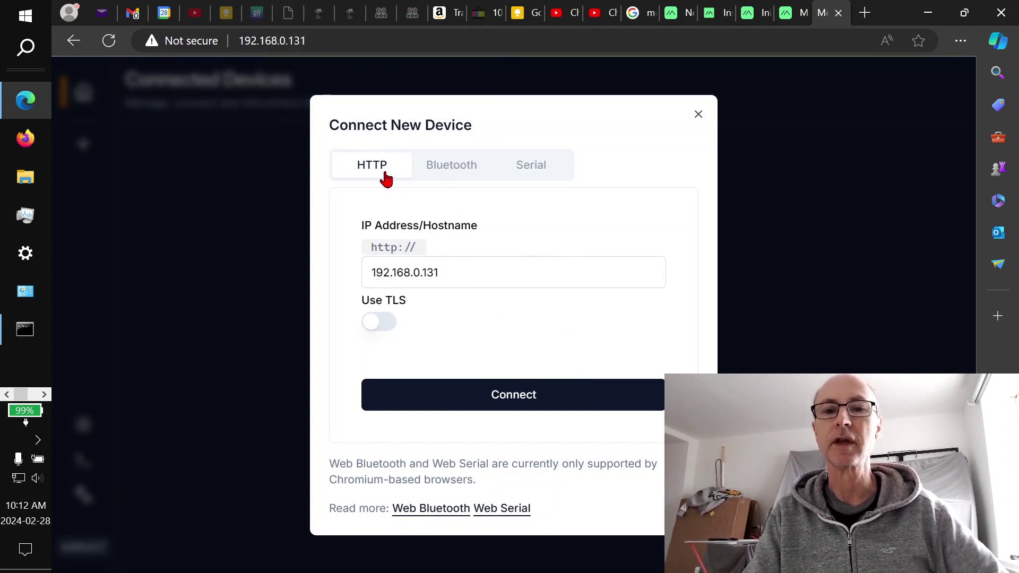
click(452, 404)
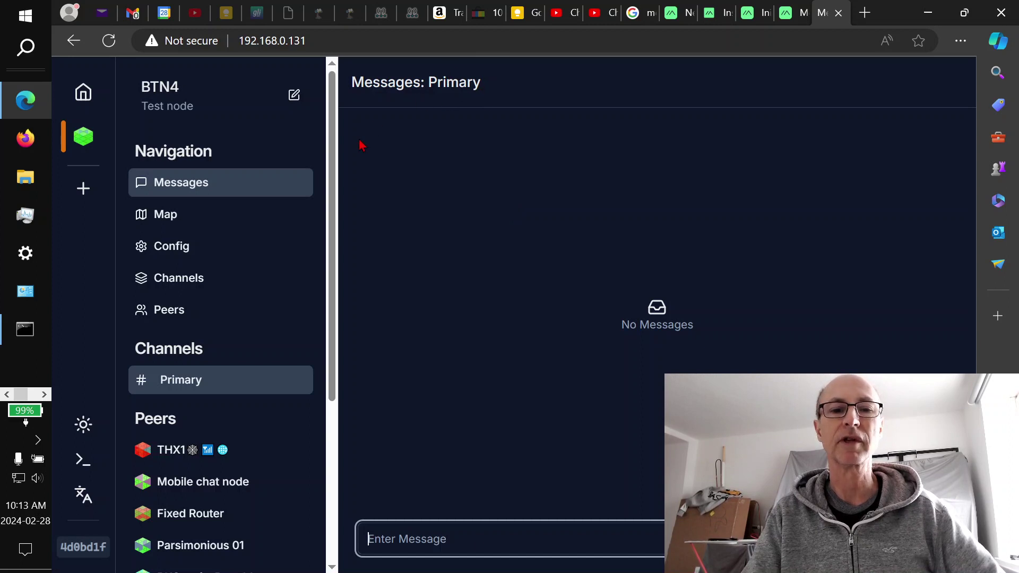
Step: Show BTN4's Radio Config on Position, with Smart Position enabled and GPS disabled
click(193, 261)
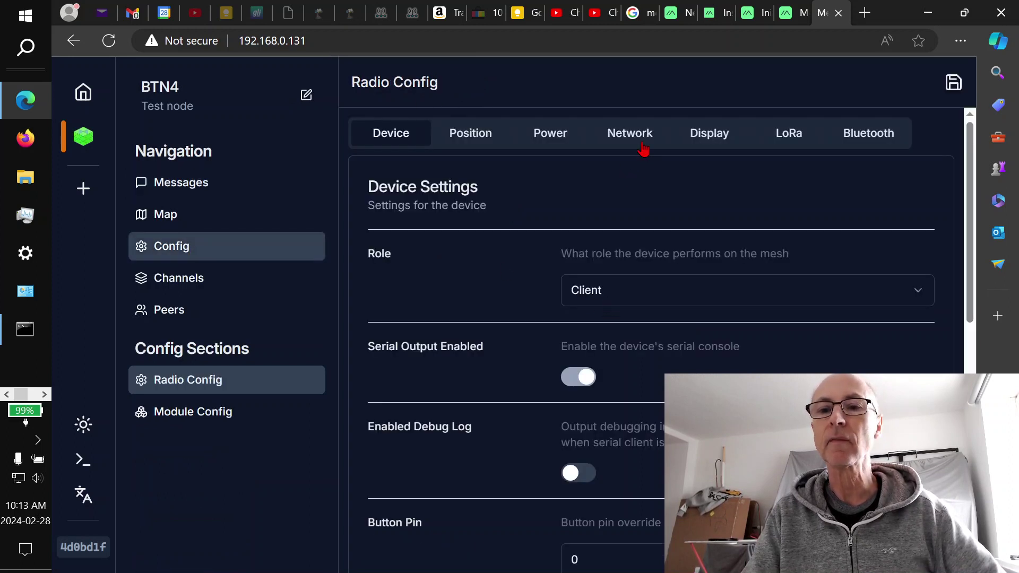
click(486, 134)
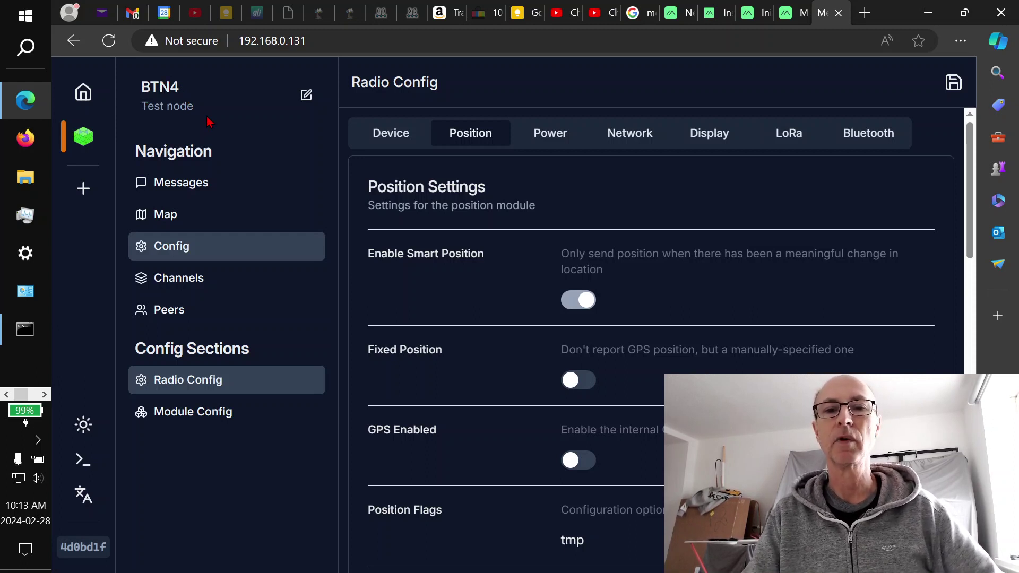
Step: Check BTN4's peer node table, then go back to the still-empty Primary channel messages
click(171, 310)
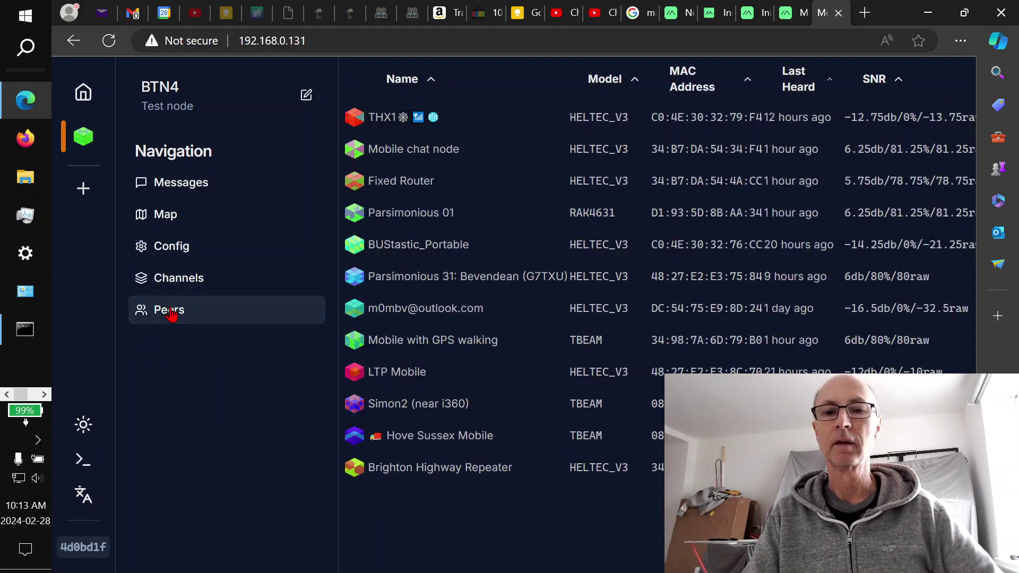
click(180, 191)
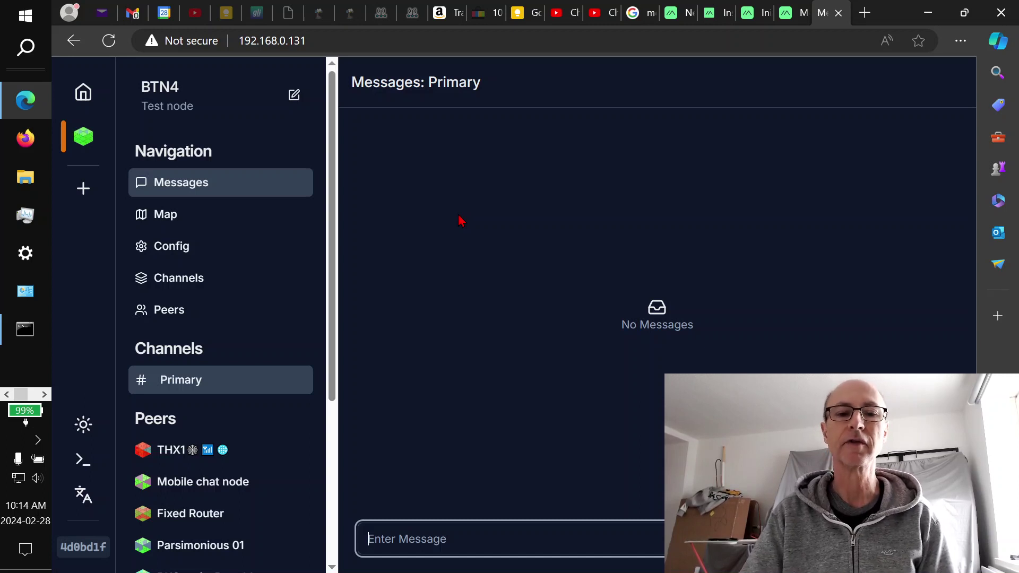
click(189, 192)
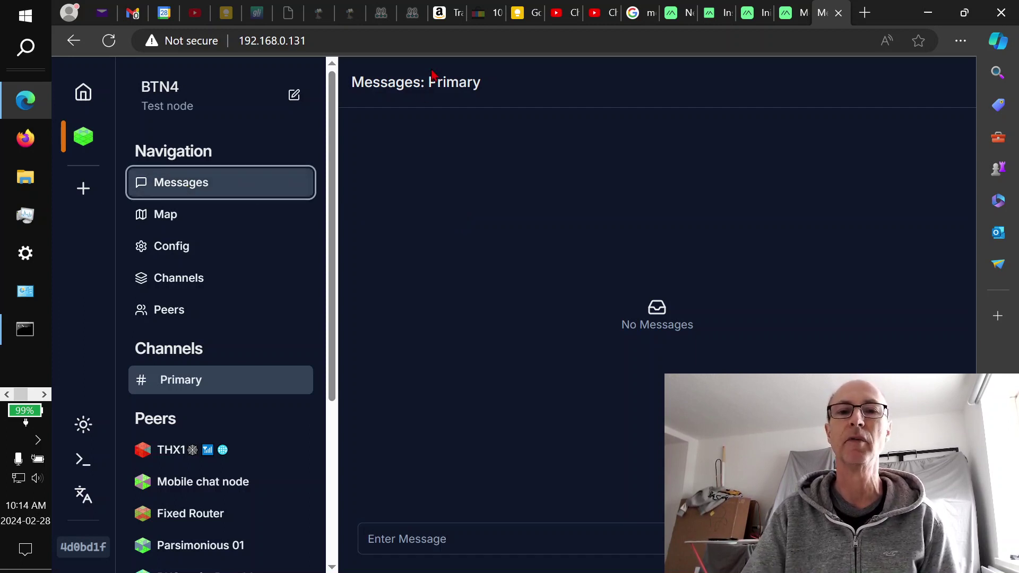
click(467, 537)
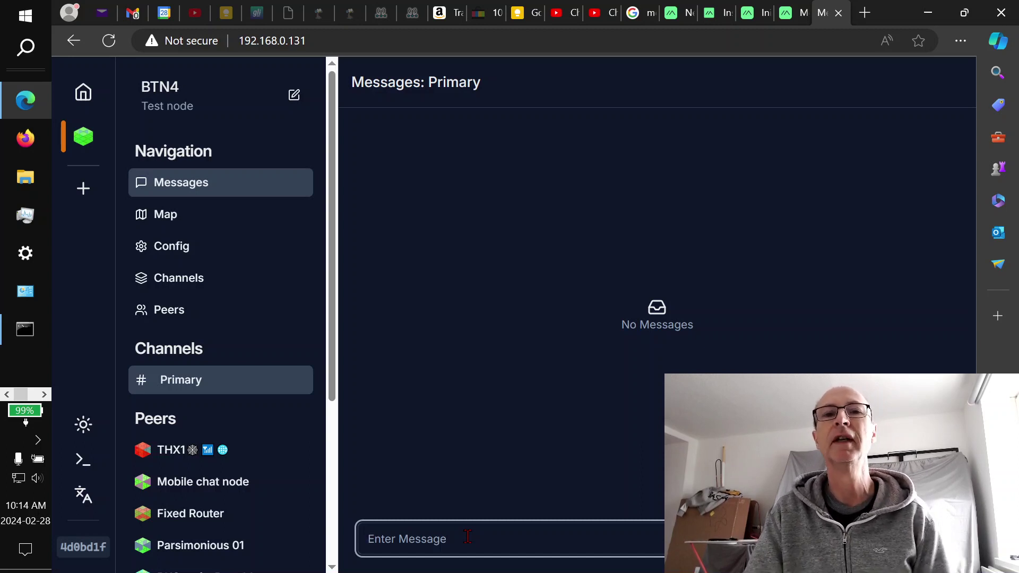
click(467, 537)
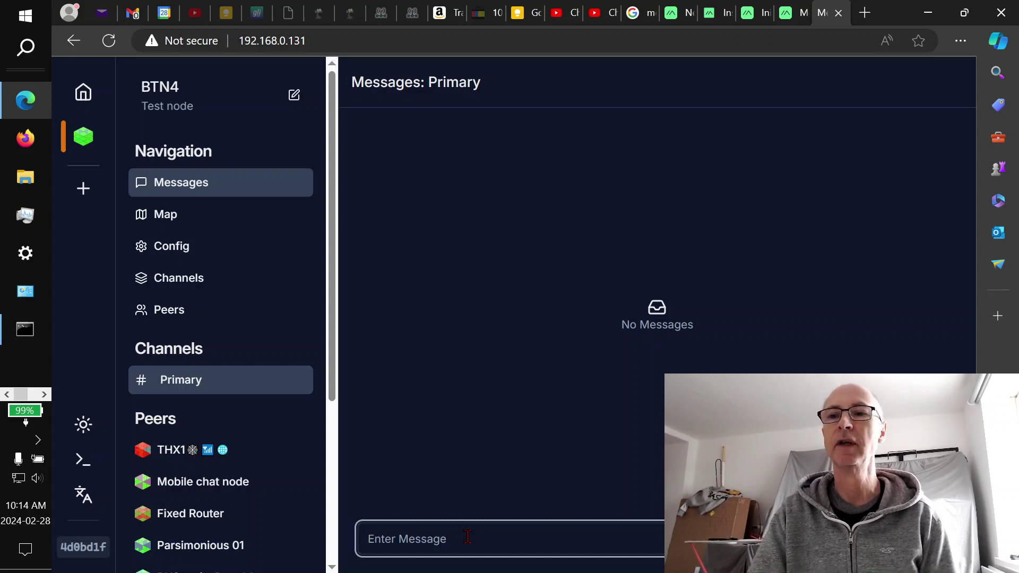